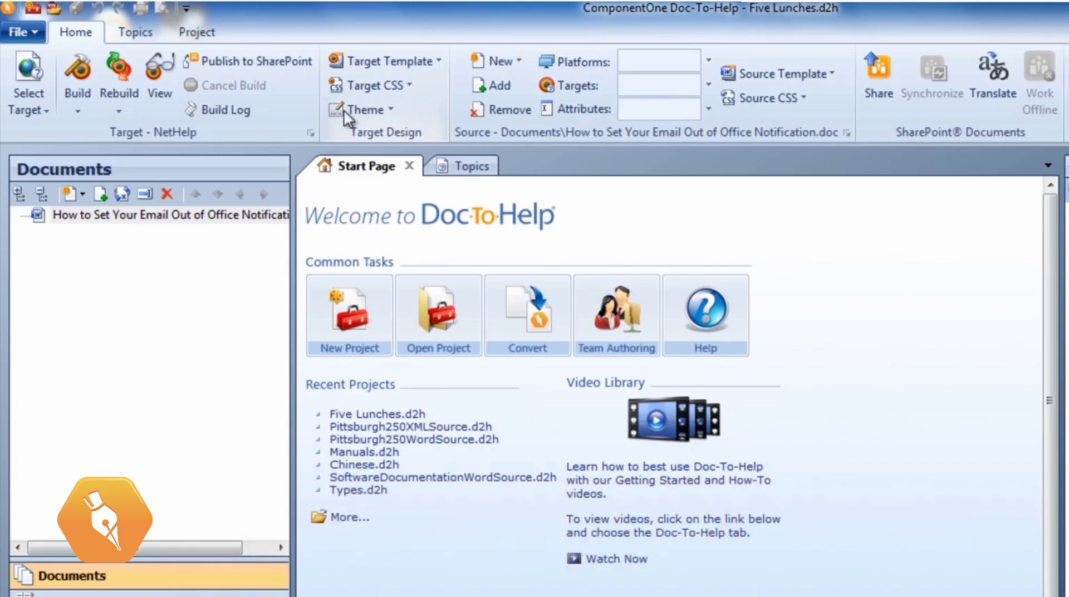
Open the NetHelp Theme Preview and review the options, keeping Tabs, settings.en-us.xml and wijmo\aristo
{"action": "left_click", "coordinate": [343, 109]}
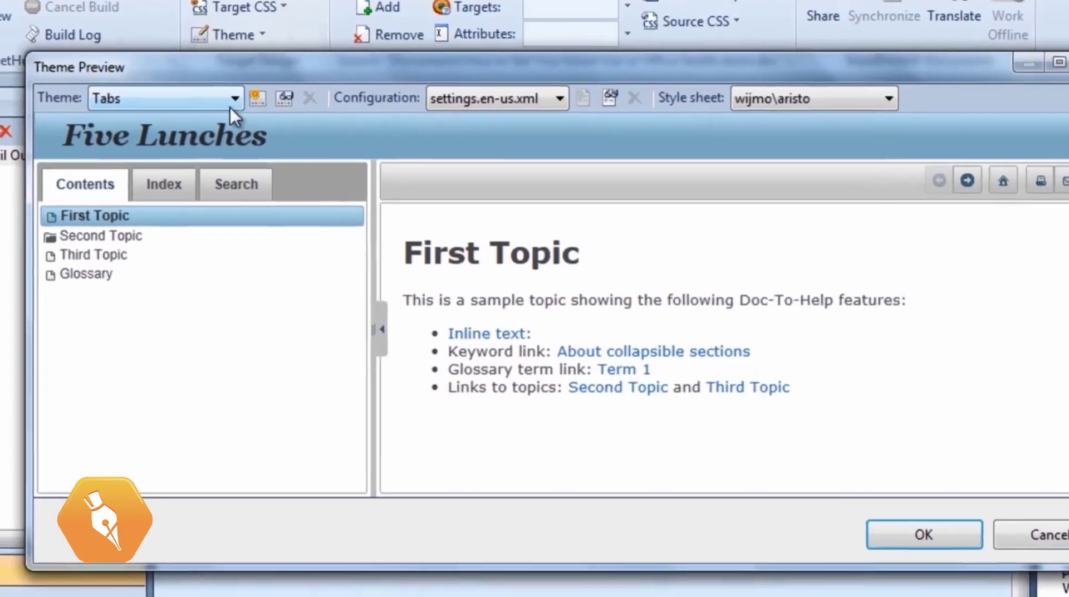
{"action": "left_click", "coordinate": [236, 141]}
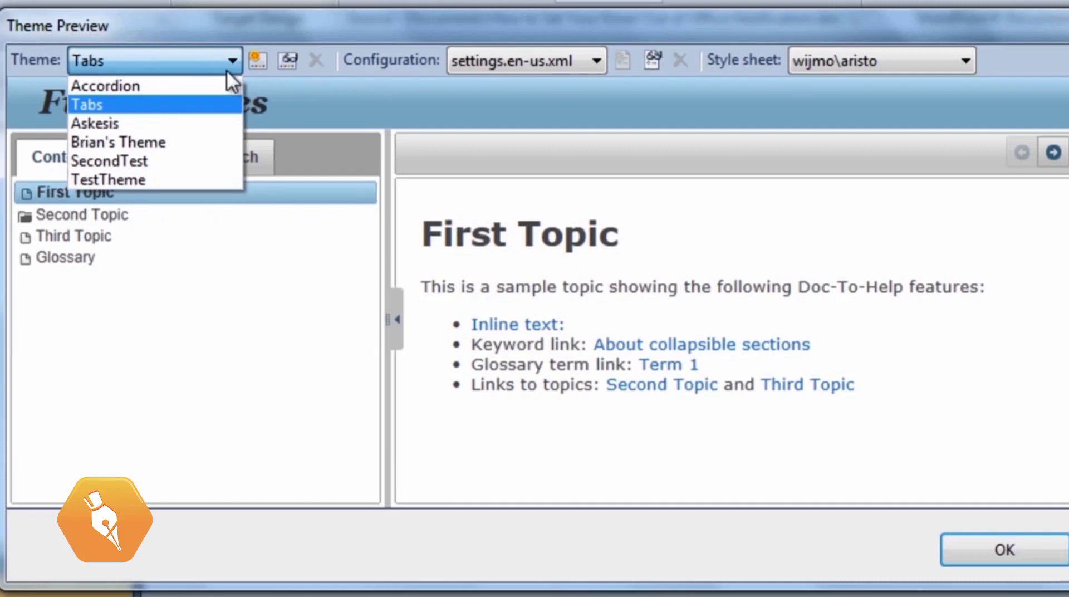
{"action": "left_click", "coordinate": [227, 72]}
{"action": "left_click", "coordinate": [591, 59]}
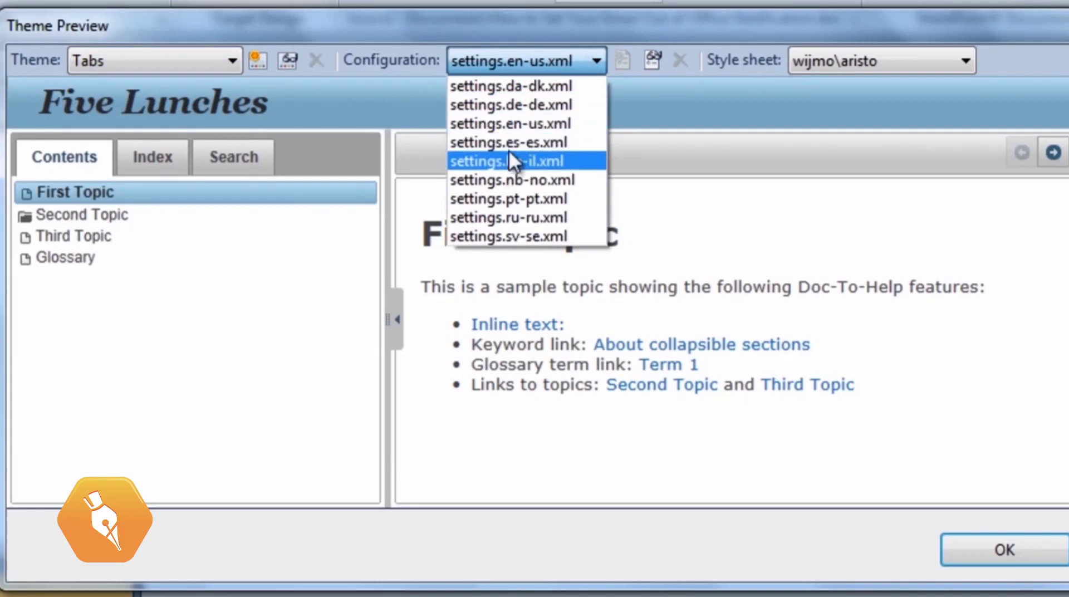
{"action": "left_click", "coordinate": [515, 123]}
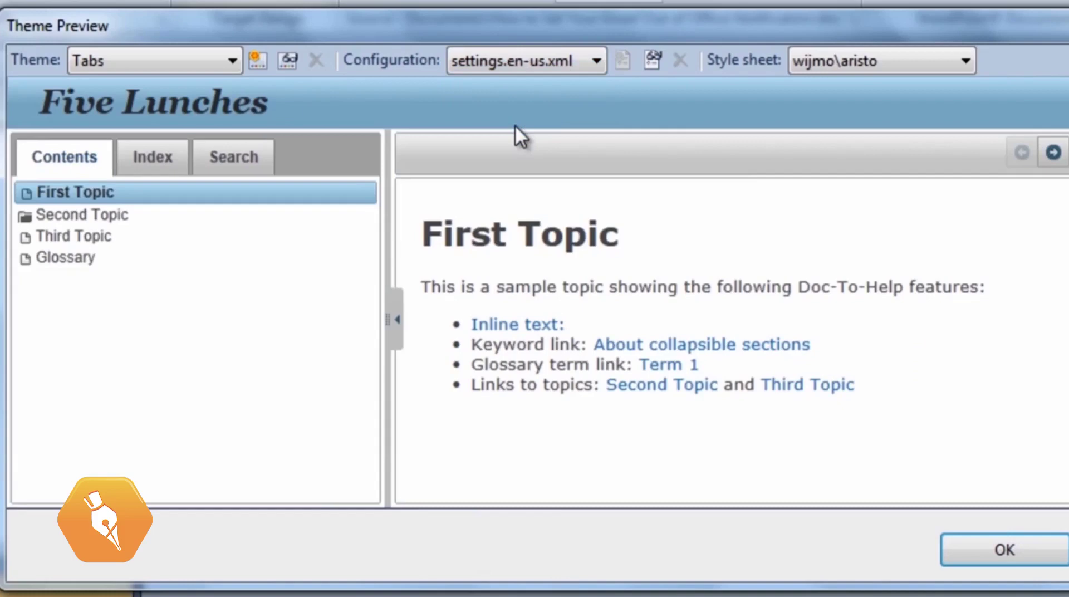
{"action": "left_click", "coordinate": [965, 61]}
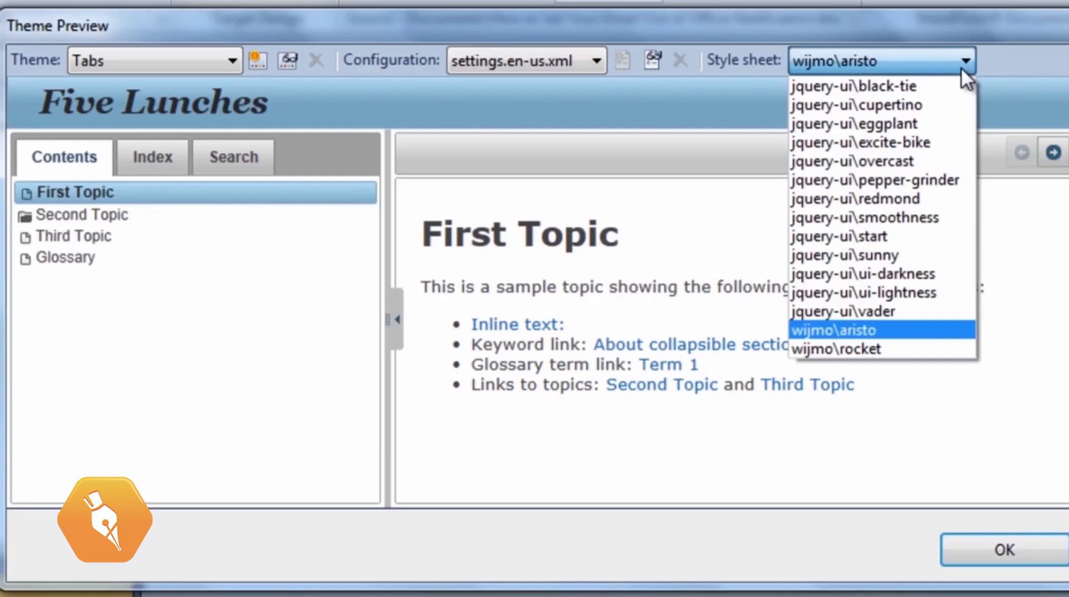
{"action": "left_click", "coordinate": [961, 67]}
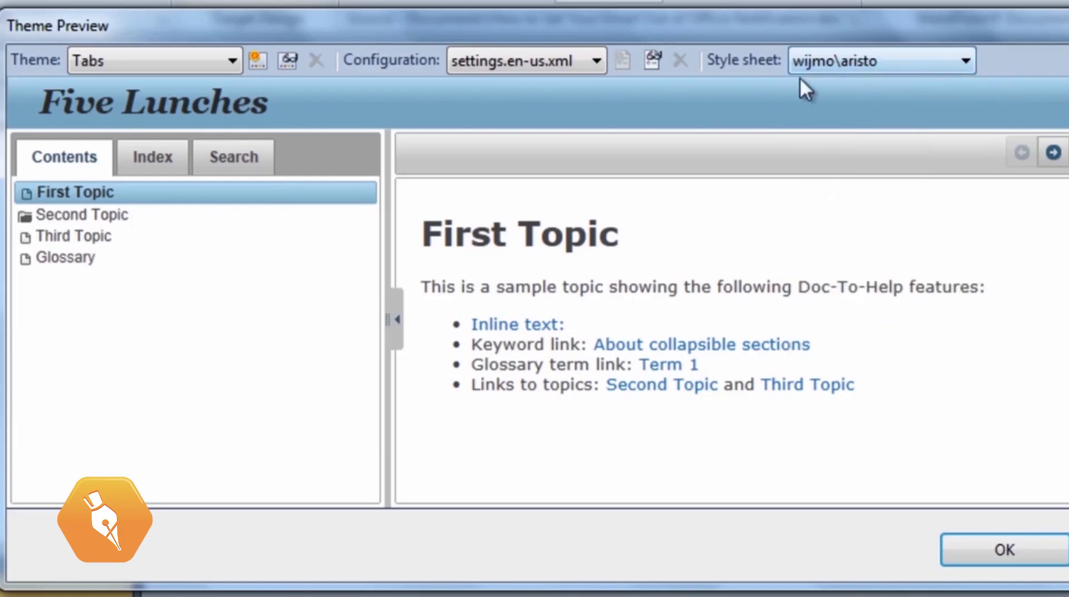
Add a theme named 'New Theme' with Tabs as its source theme
{"action": "left_click", "coordinate": [258, 60]}
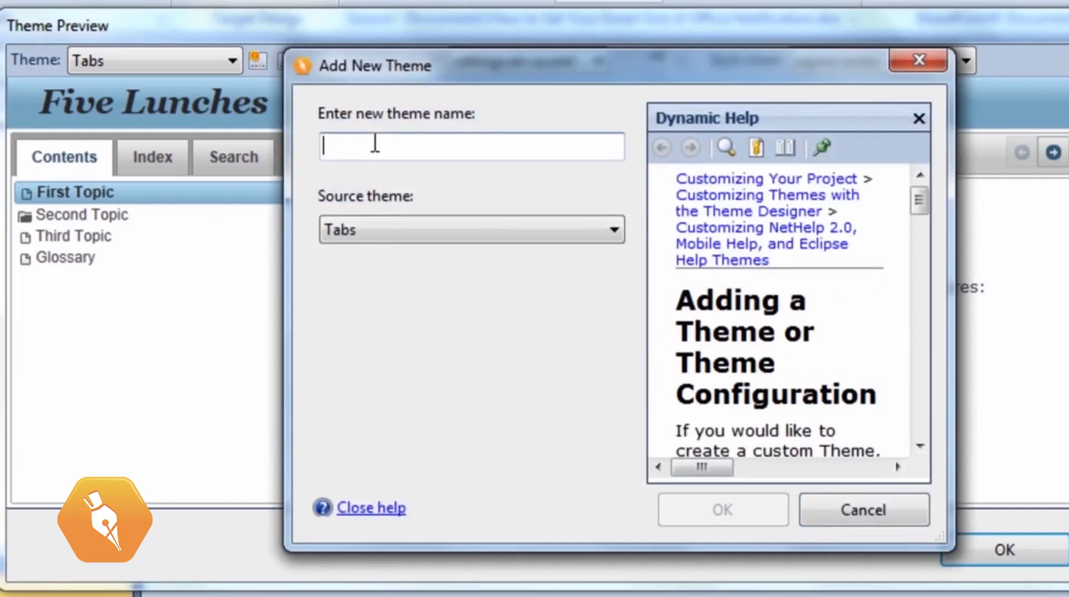
{"action": "type", "text": "New Theme"}
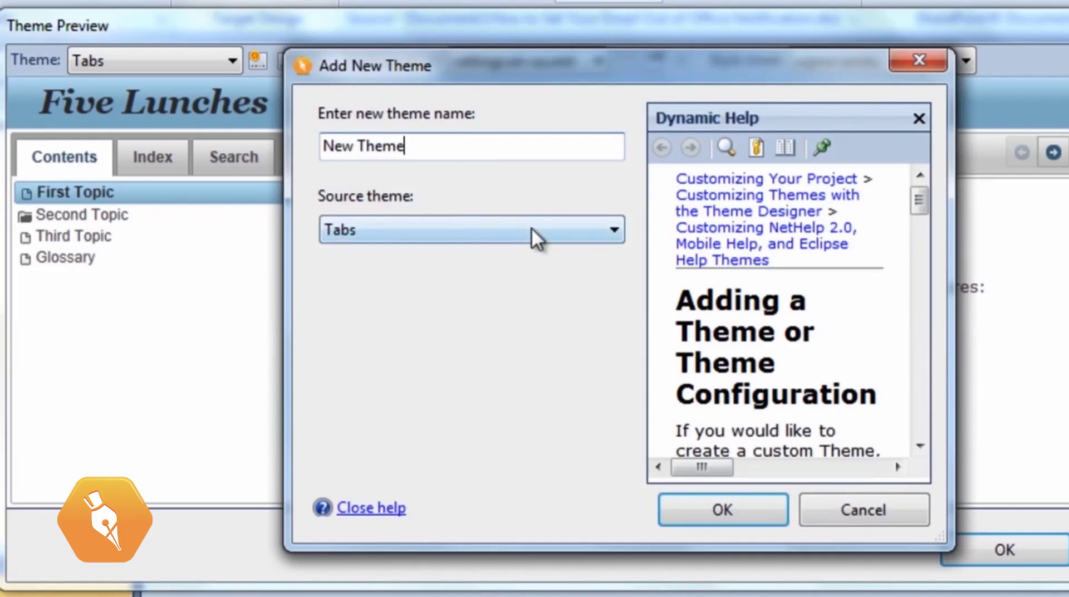
{"action": "left_click", "coordinate": [603, 232]}
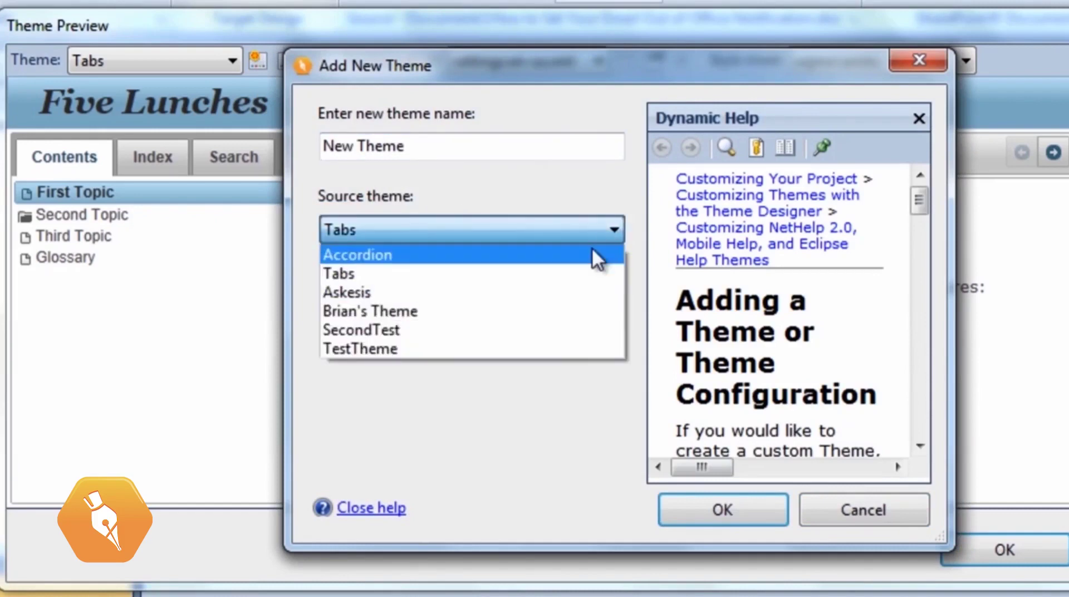
{"action": "left_click", "coordinate": [576, 274]}
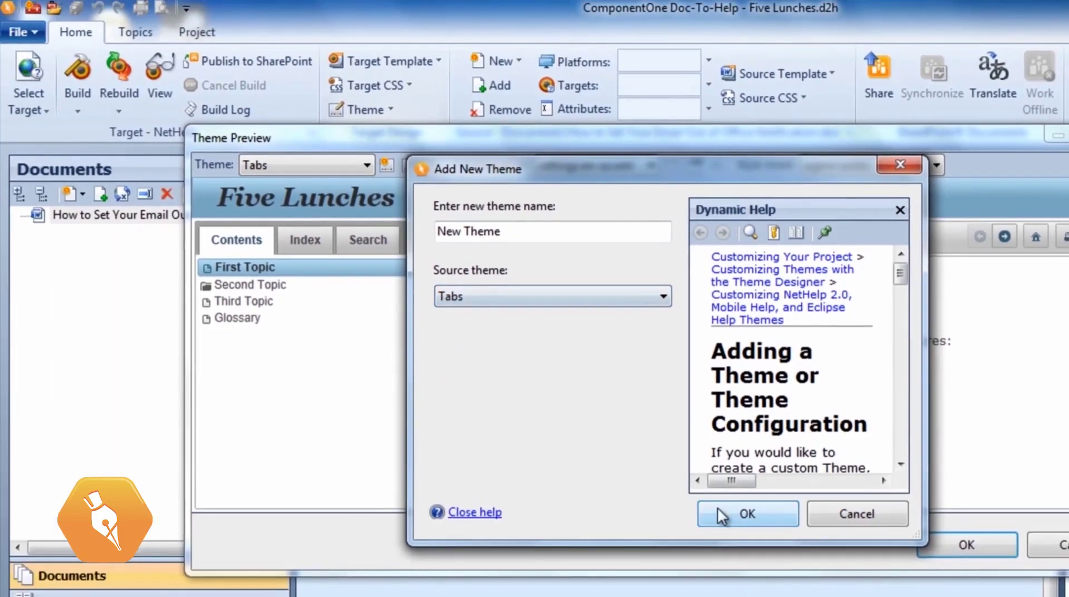
{"action": "left_click", "coordinate": [724, 510]}
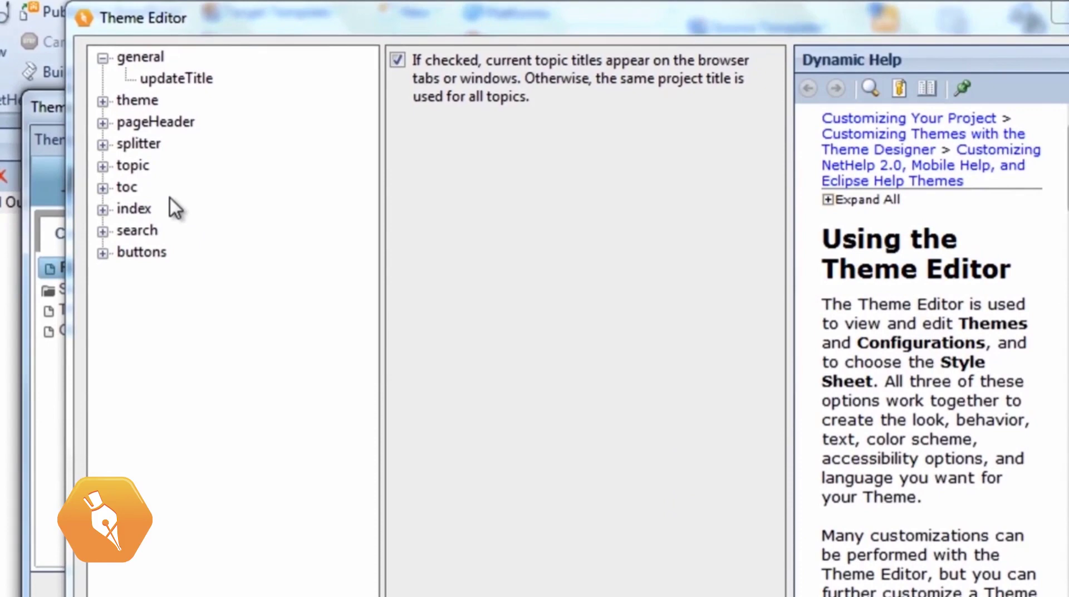
Set pageHeader logoImage to SidneyTheOwl.png, saving it into the theme's images folder
{"action": "left_click", "coordinate": [106, 124]}
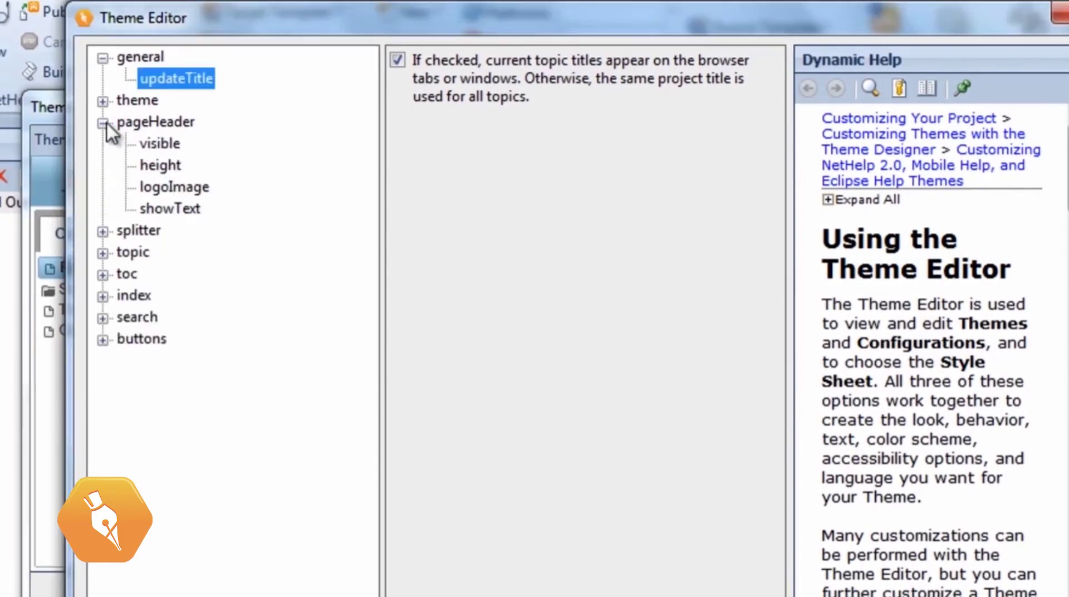
{"action": "left_click", "coordinate": [170, 195]}
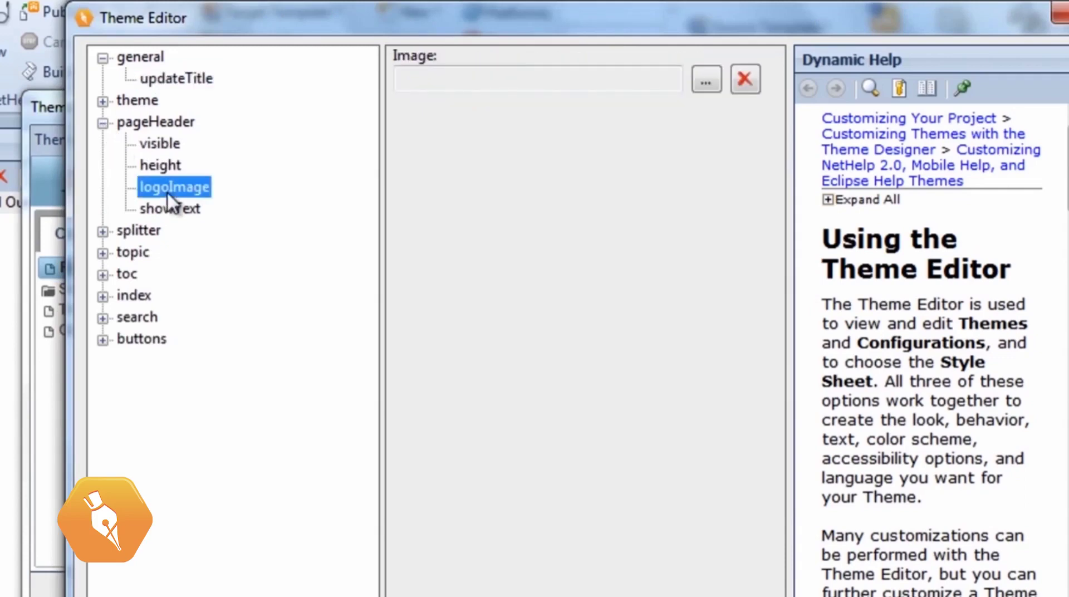
{"action": "left_click", "coordinate": [706, 81]}
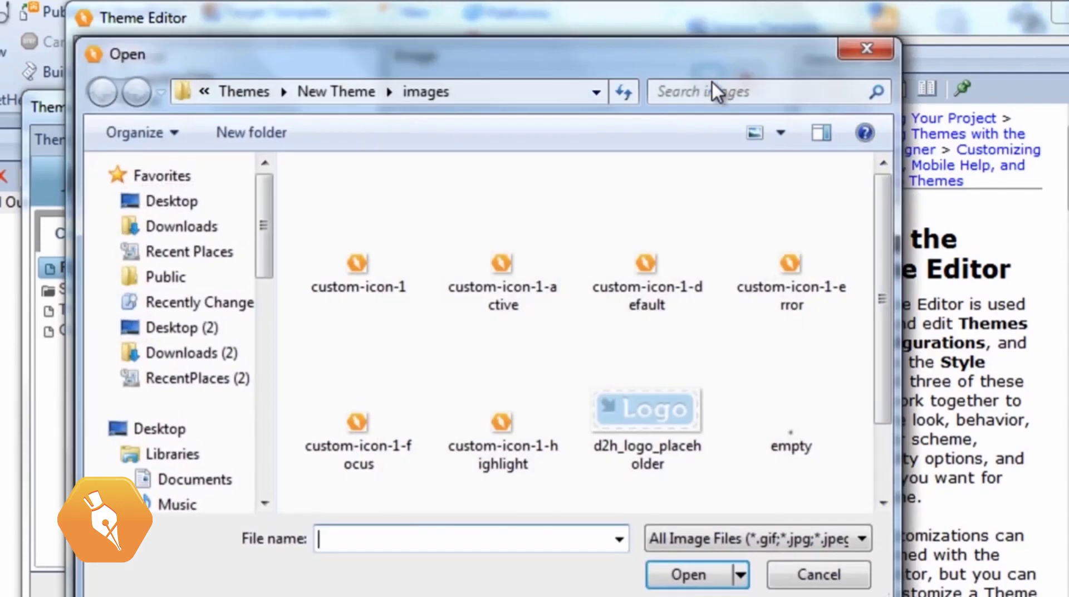
{"action": "left_click", "coordinate": [197, 486]}
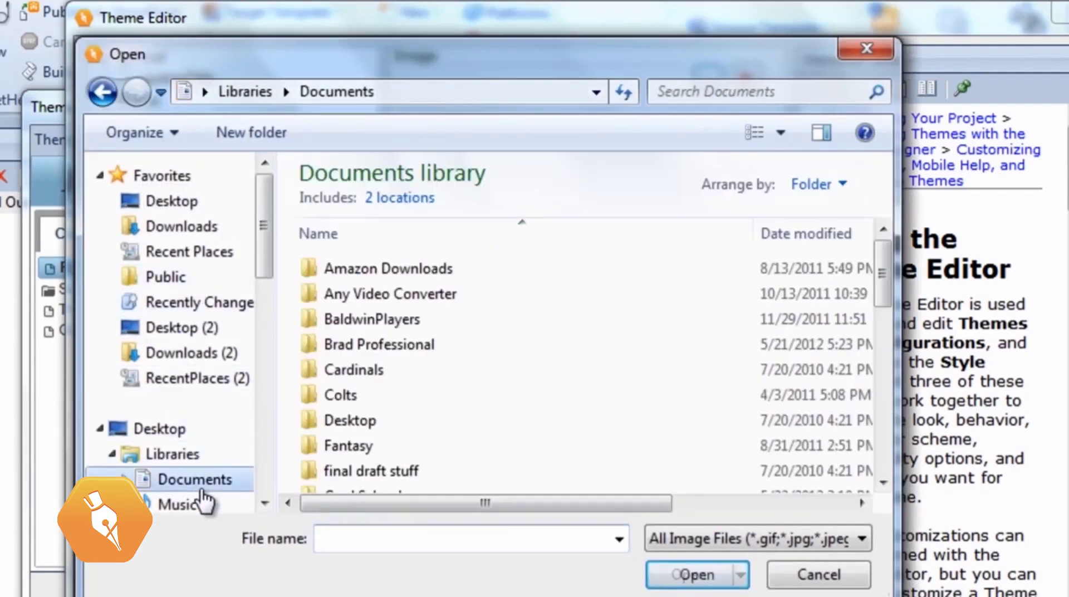
{"action": "scroll", "coordinate": [406, 423], "scroll_direction": "down", "scroll_amount": 2}
{"action": "double_click", "coordinate": [369, 358]}
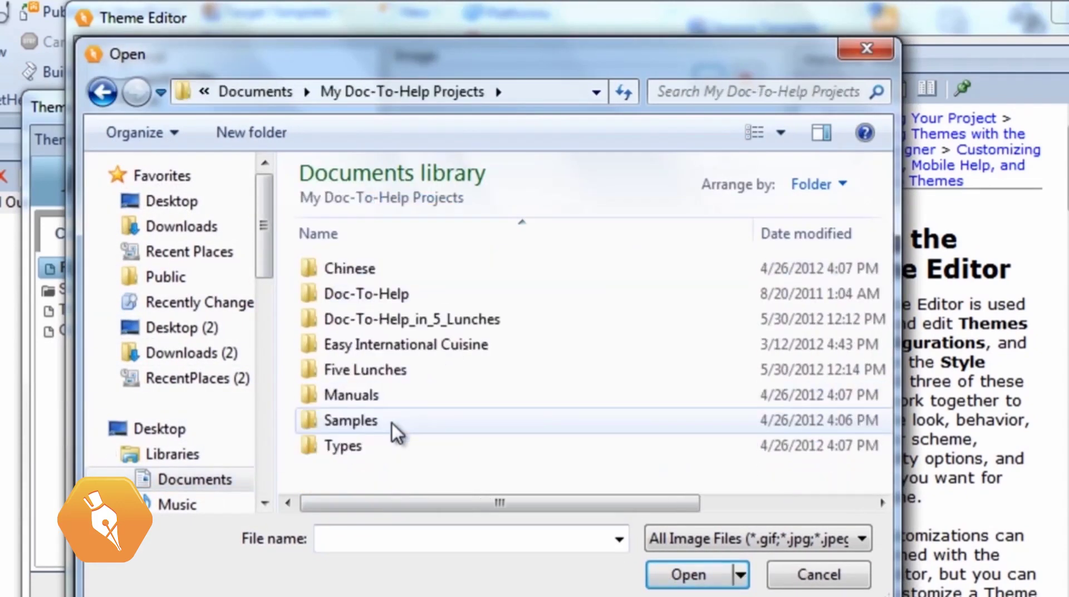
{"action": "double_click", "coordinate": [396, 323]}
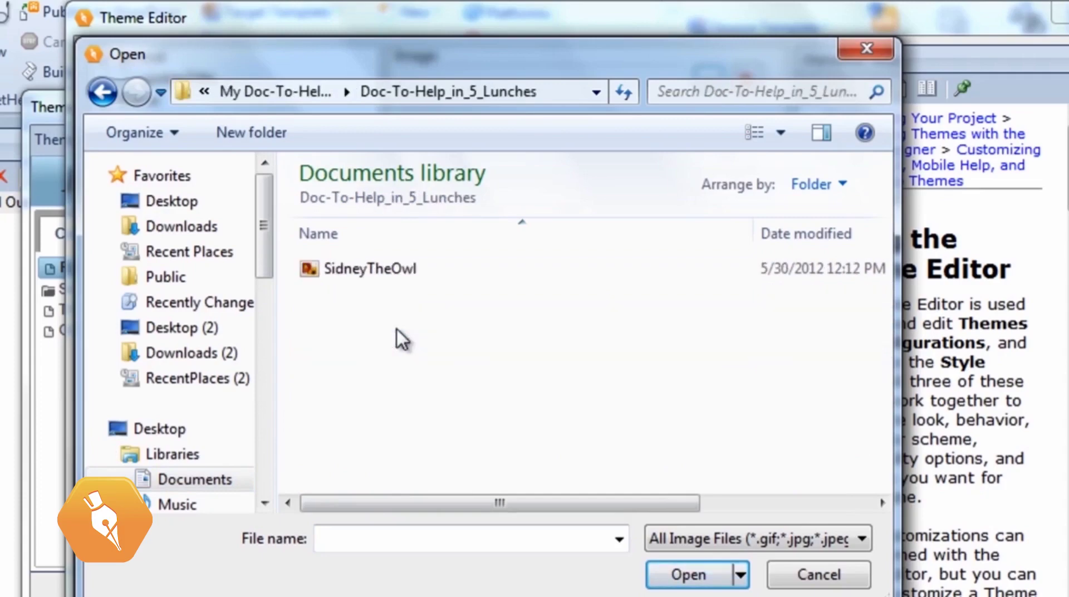
{"action": "left_click", "coordinate": [395, 275]}
{"action": "left_click", "coordinate": [711, 573]}
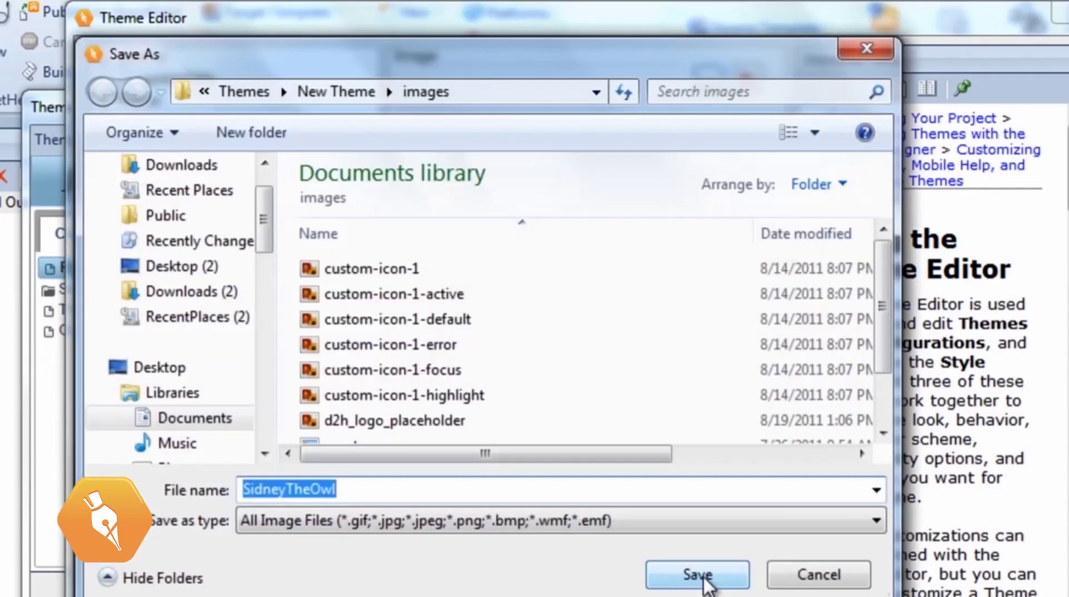
{"action": "left_click", "coordinate": [697, 574]}
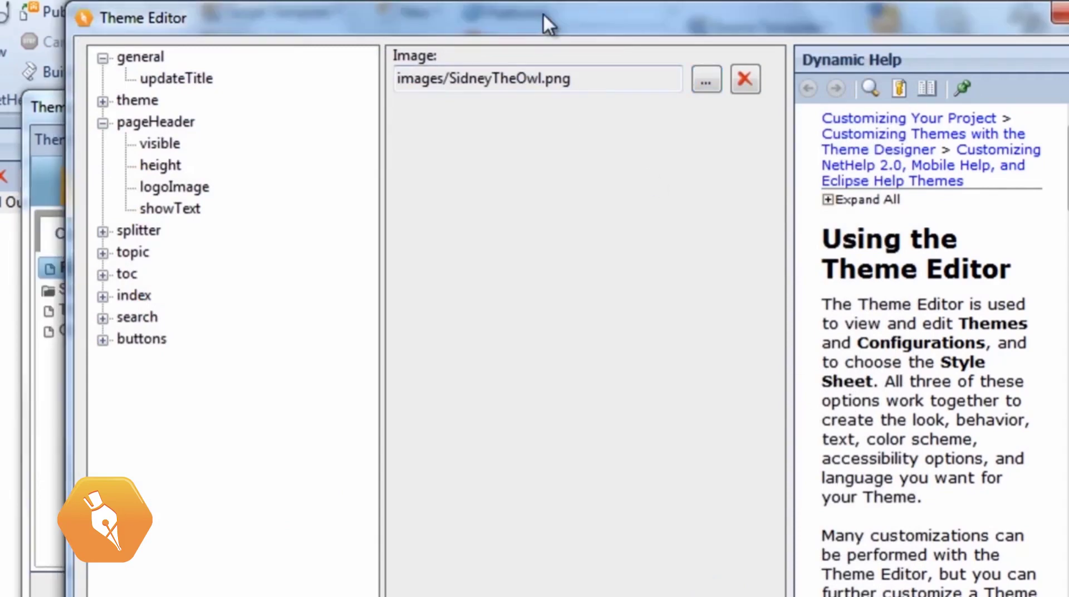
{"action": "left_click_drag", "start_coordinate": [544, 19], "coordinate": [896, 11]}
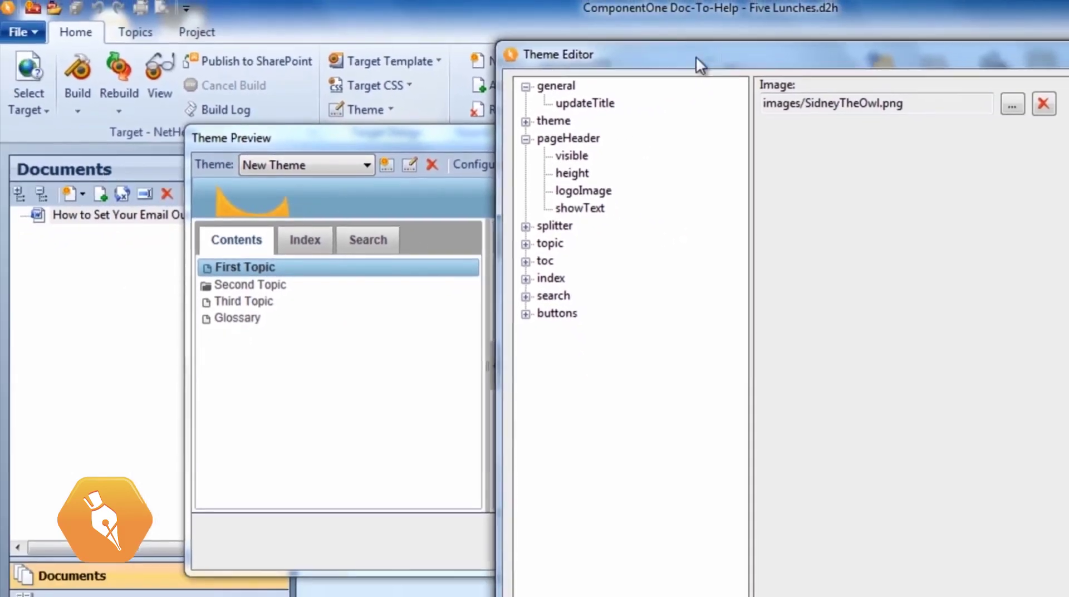
Change the pageHeader height value from 40 to 100
{"action": "left_click_drag", "start_coordinate": [696, 55], "coordinate": [509, 52]}
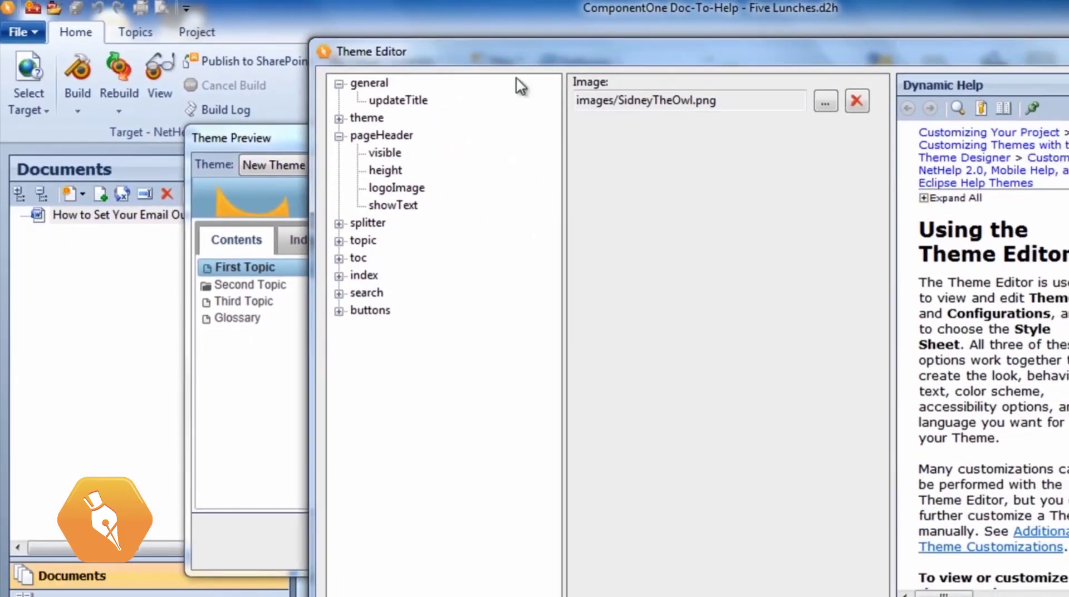
{"action": "left_click", "coordinate": [386, 170]}
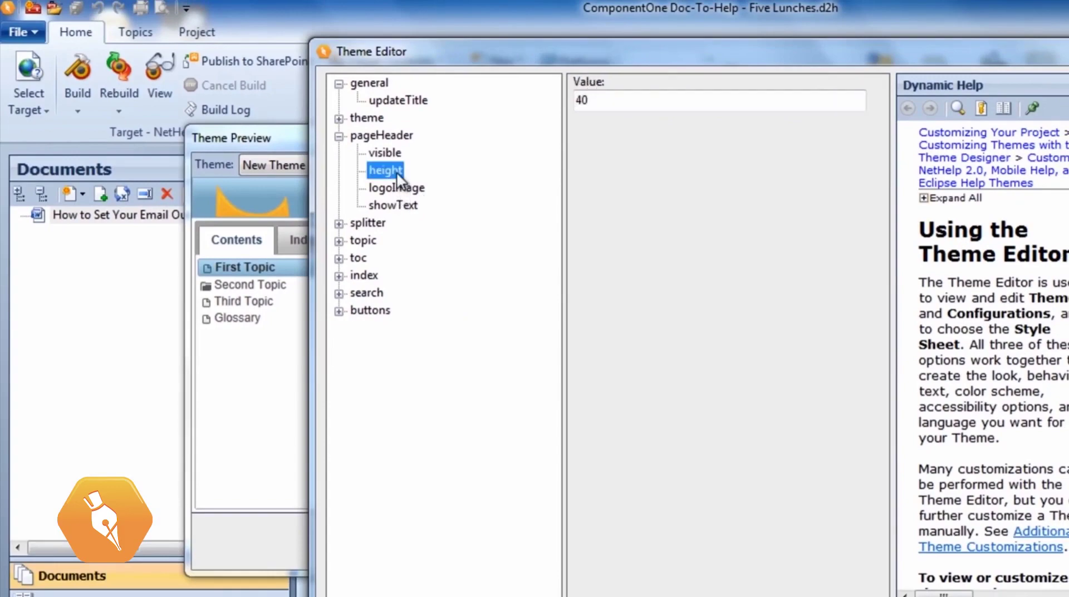
{"action": "left_click", "coordinate": [602, 102]}
{"action": "left_click_drag", "start_coordinate": [538, 116], "coordinate": [448, 111]}
{"action": "type", "text": "100"}
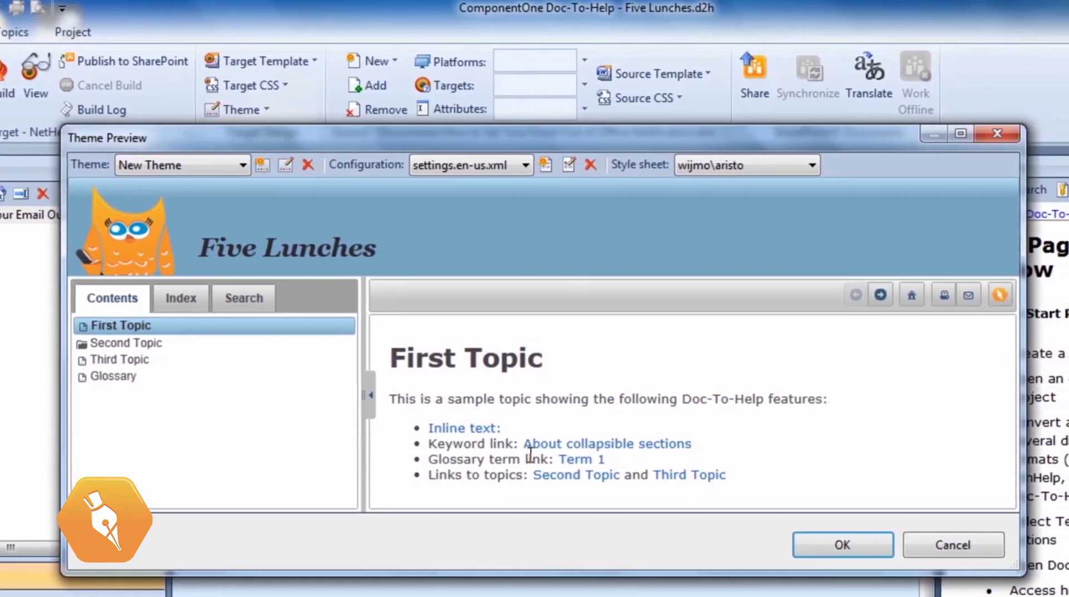
Apply the jquery-ui\sunny style sheet and test the topic's e-mail link
{"action": "left_click", "coordinate": [798, 168]}
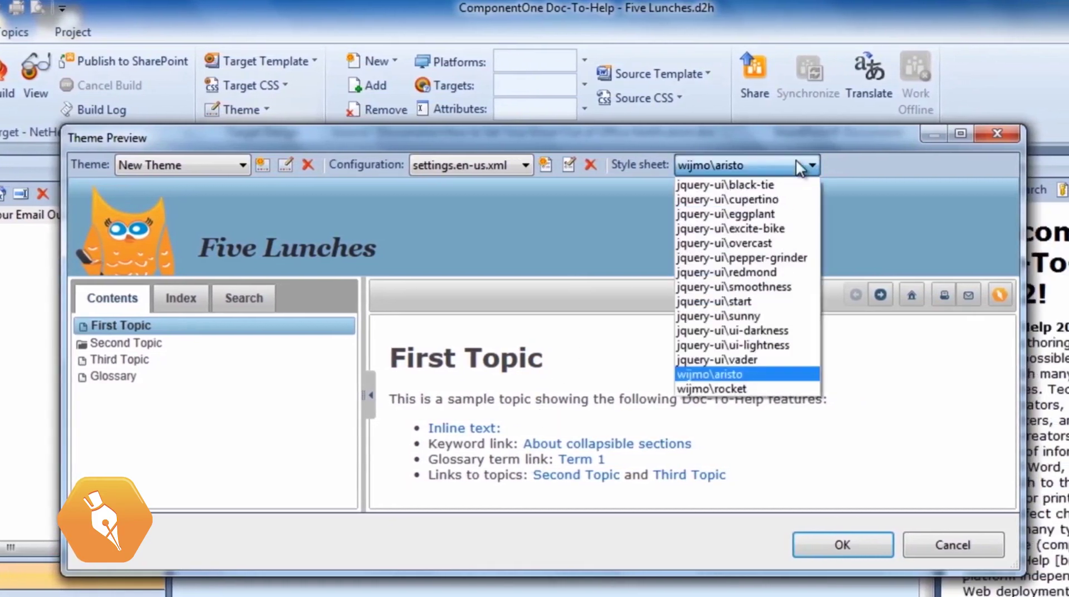
{"action": "left_click", "coordinate": [753, 316]}
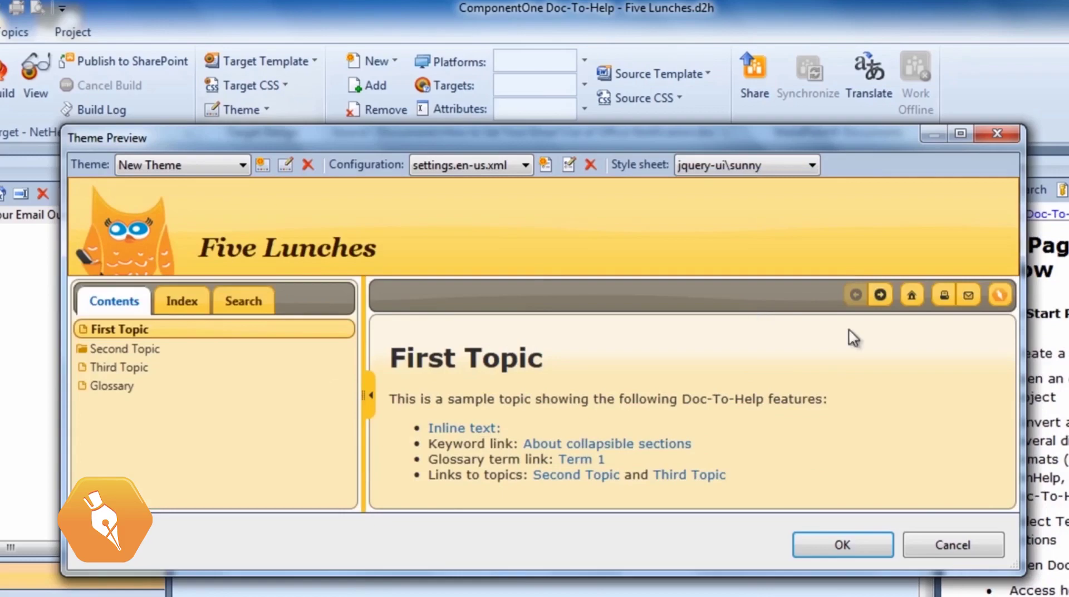
{"action": "left_click", "coordinate": [972, 300]}
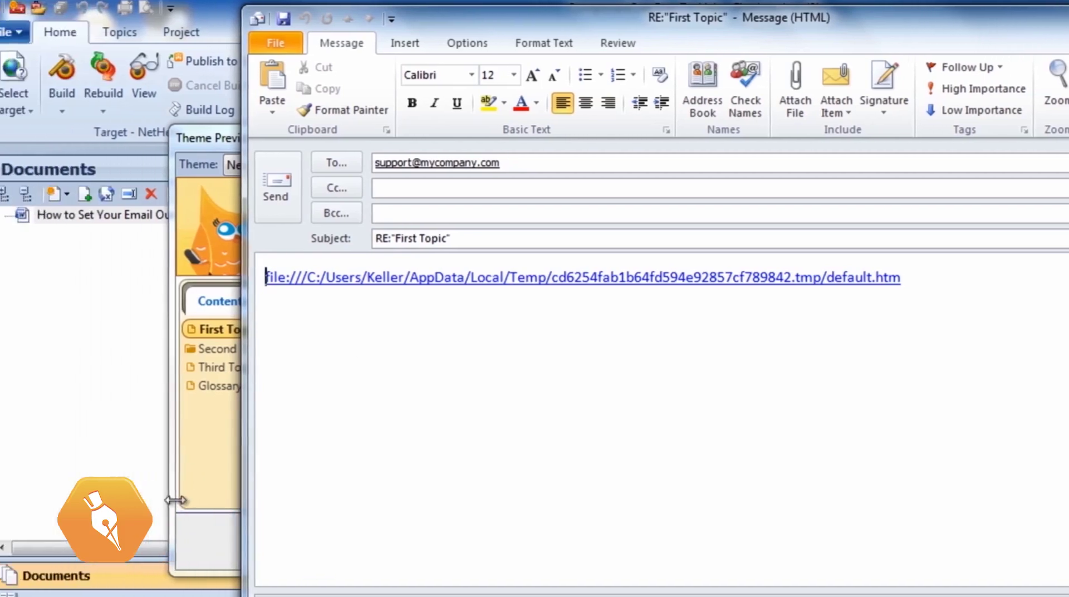
Close the e-mail message without sending and accept the theme preview
{"action": "key", "text": "Escape"}
{"action": "left_click", "coordinate": [948, 542]}
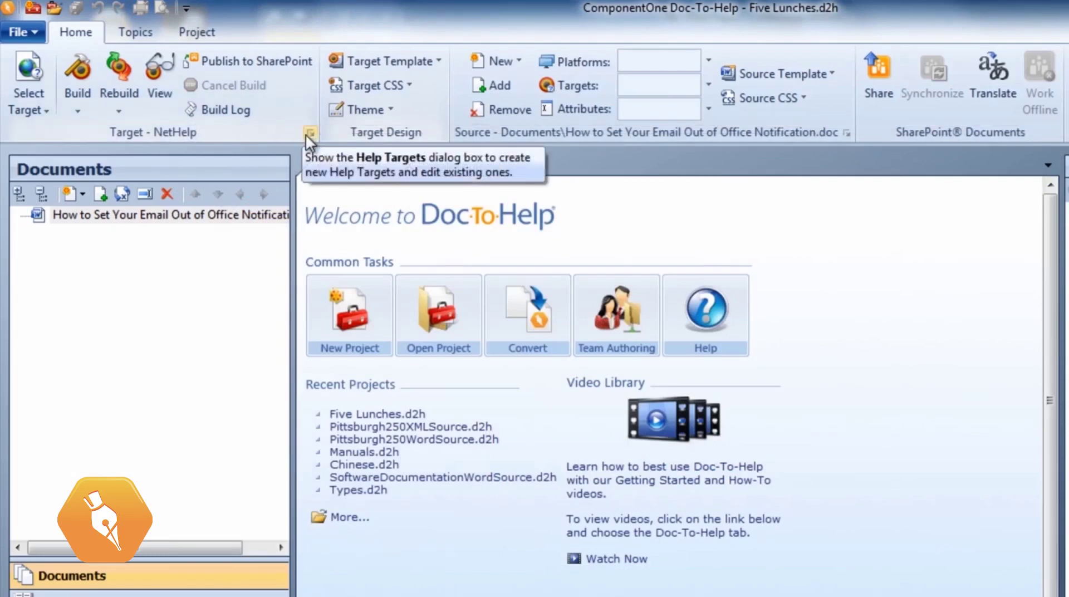
In Help Targets, replace NetHelp's e-mail address with a custom address
{"action": "left_click", "coordinate": [307, 133]}
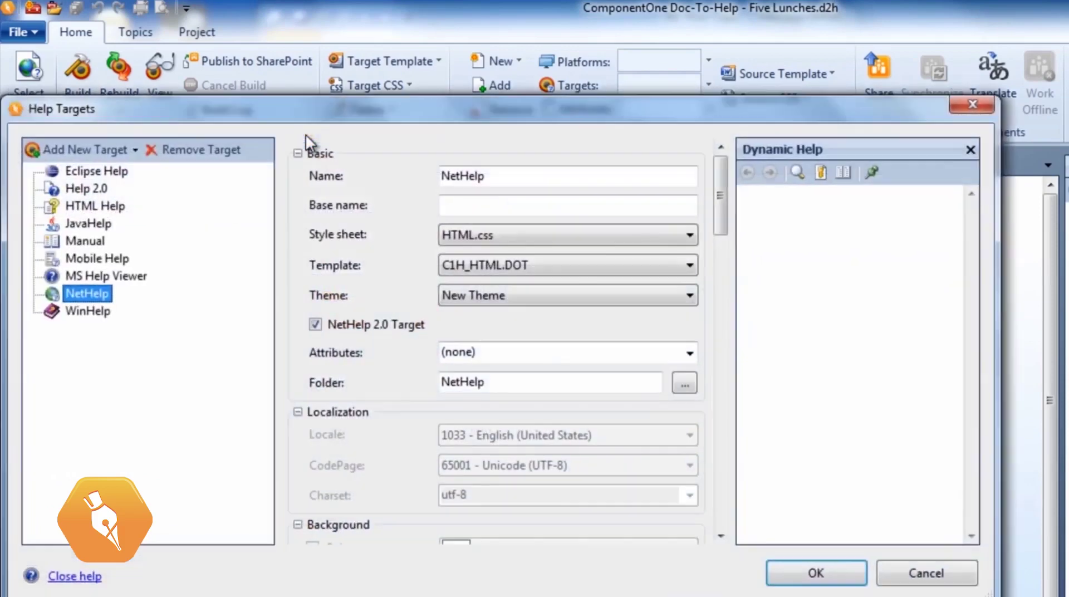
{"action": "left_click_drag", "start_coordinate": [717, 204], "coordinate": [707, 341]}
{"action": "double_click", "coordinate": [606, 317]}
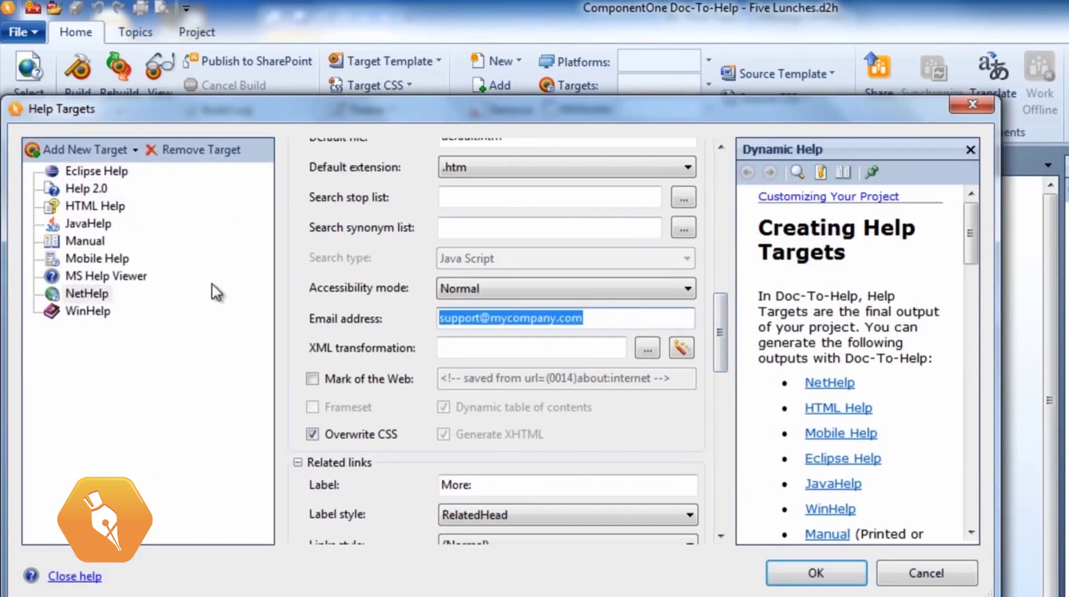
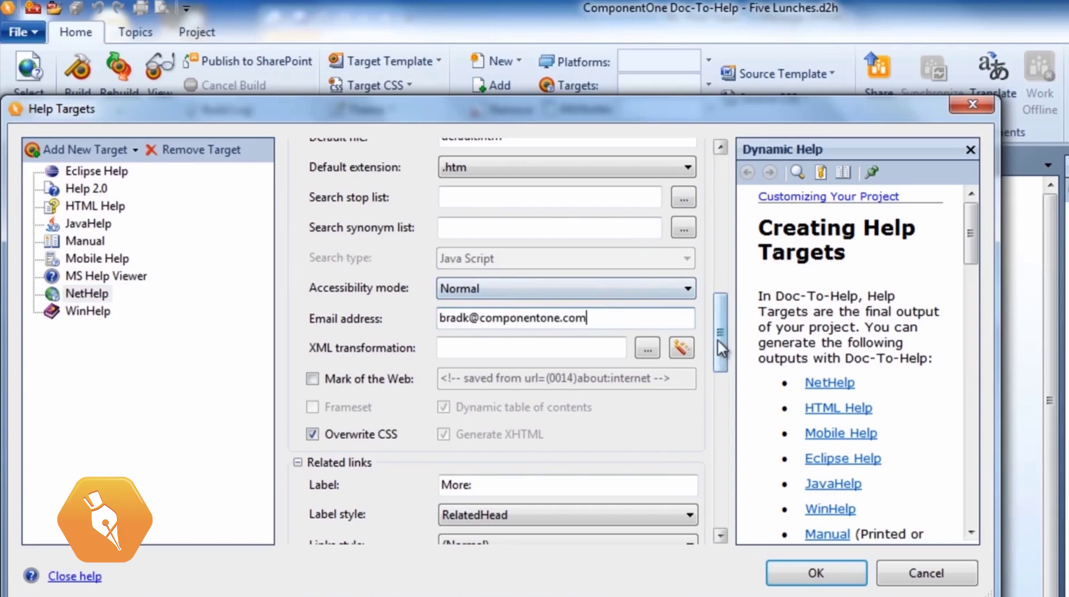
Change the NetHelp caption from Five Lunches to 'Hello World!'
{"action": "left_click_drag", "start_coordinate": [721, 348], "coordinate": [751, 279]}
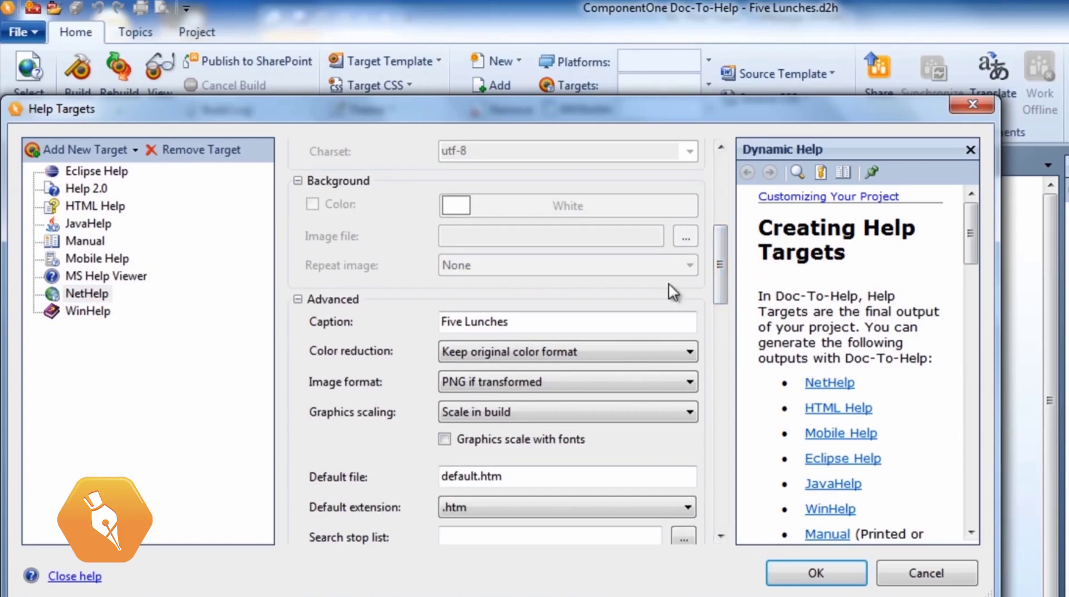
{"action": "left_click_drag", "start_coordinate": [554, 322], "coordinate": [404, 331]}
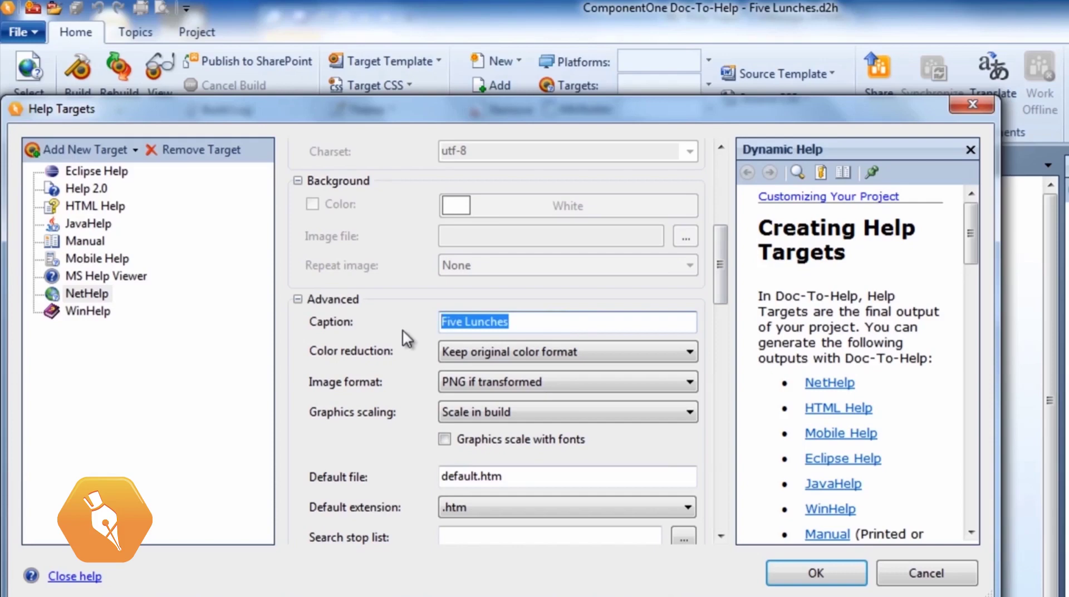
{"action": "type", "text": "Hello Worl"}
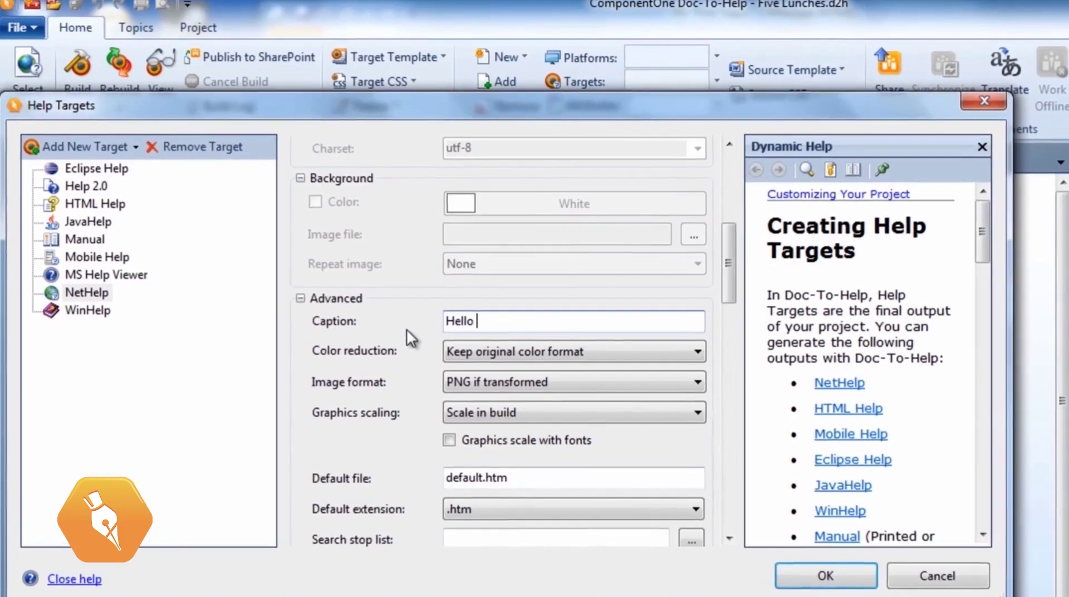
{"action": "type", "text": "d!"}
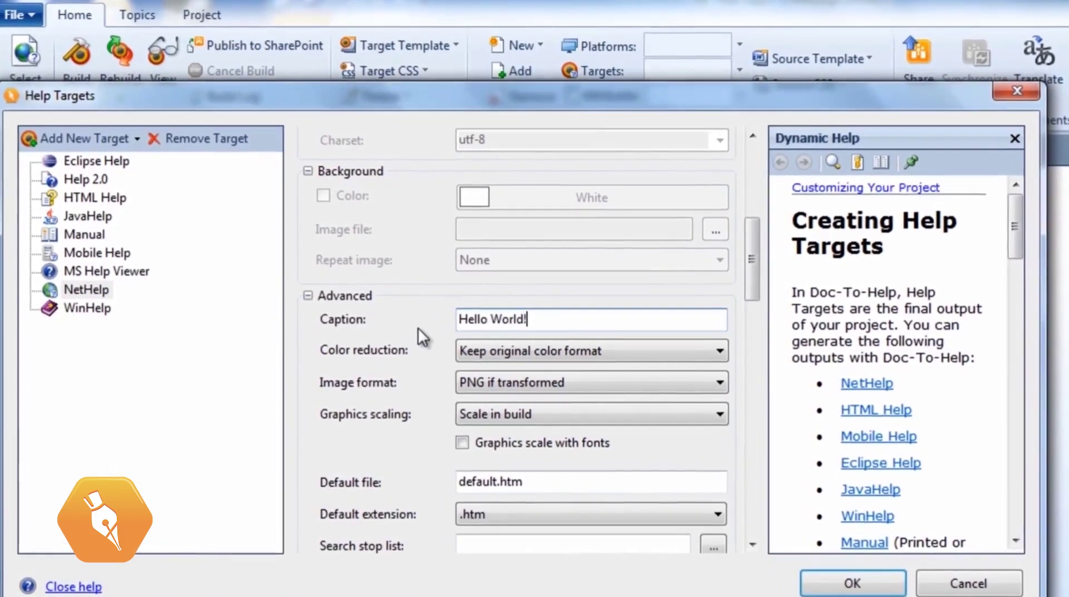